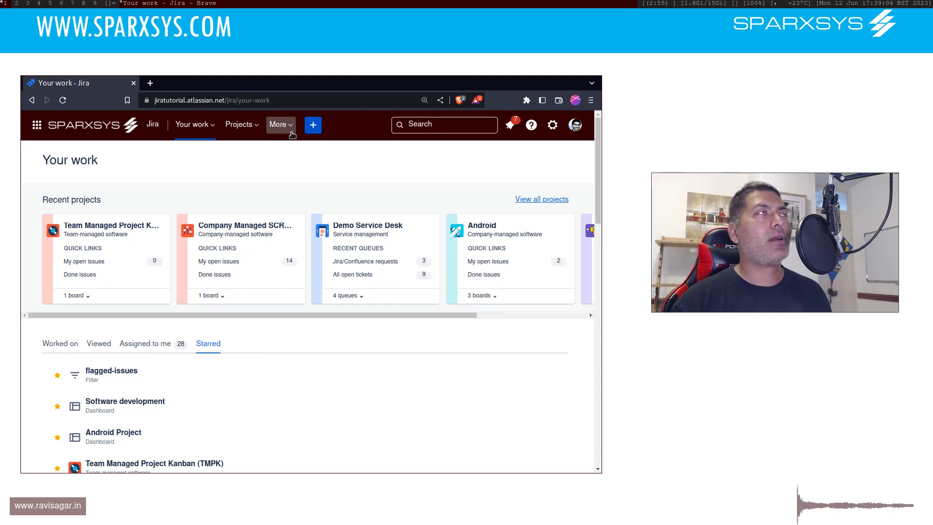
left_click(256, 123)
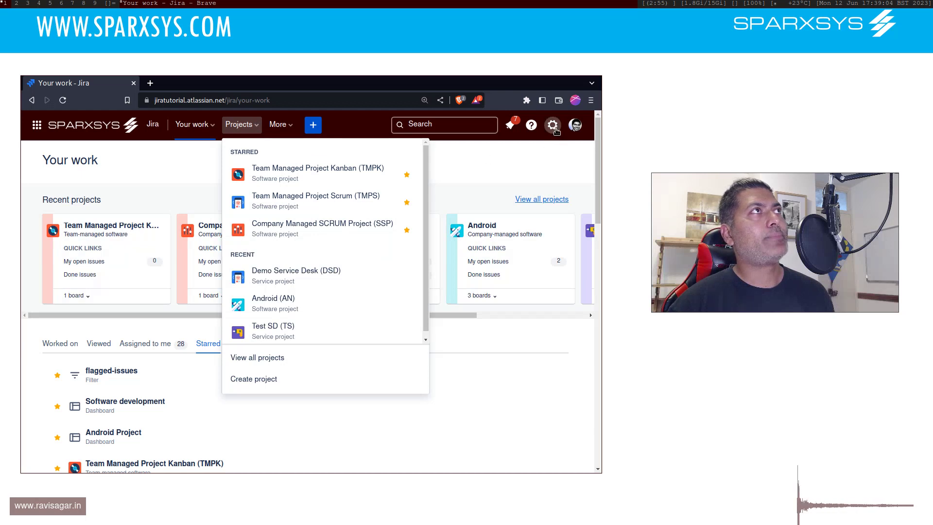
left_click(535, 145)
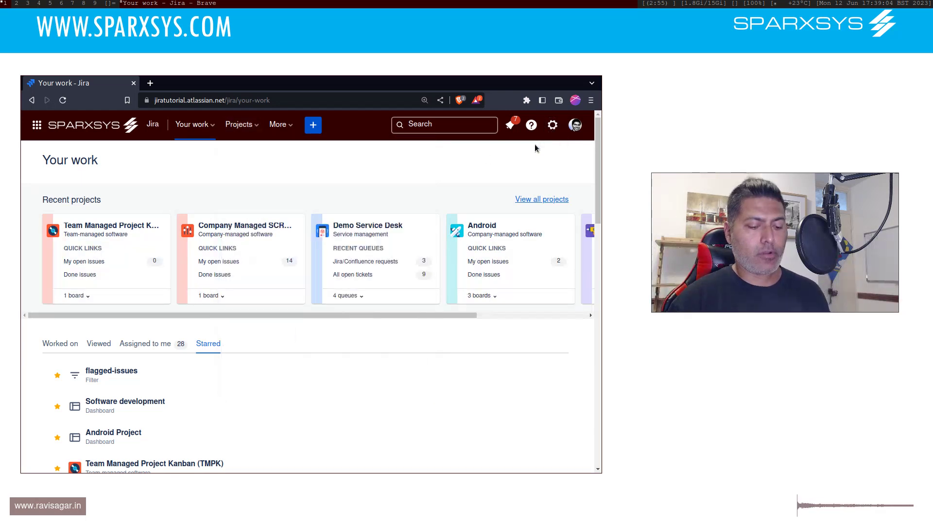
- Search the administration pages for "brow", open ScriptRunner's Browse page and look through the listed apps
key("period")
type("brow")
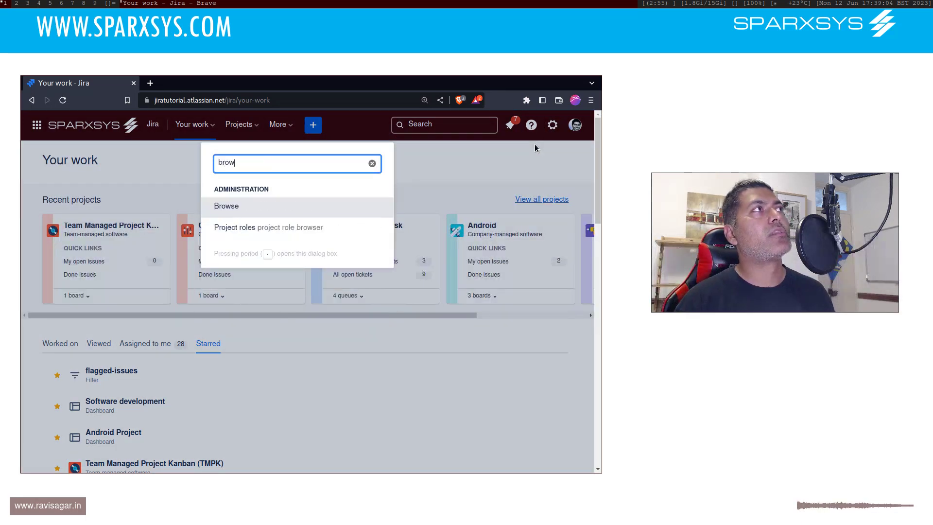
key("Return")
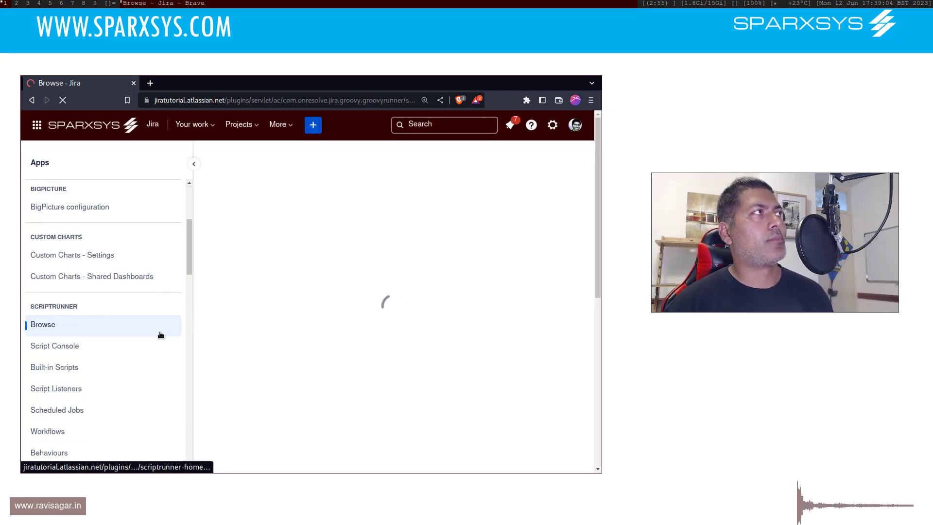
scroll(161, 334, "down", 12)
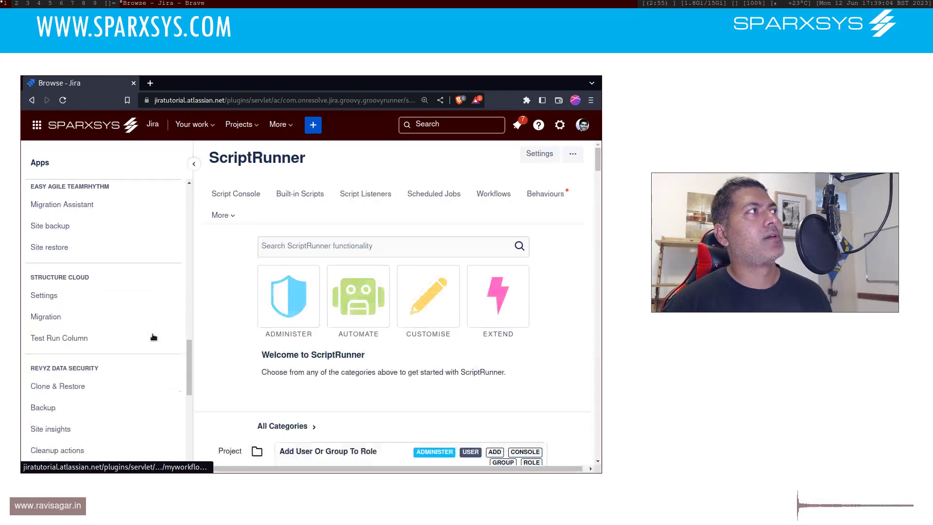
scroll(154, 337, "down", 8)
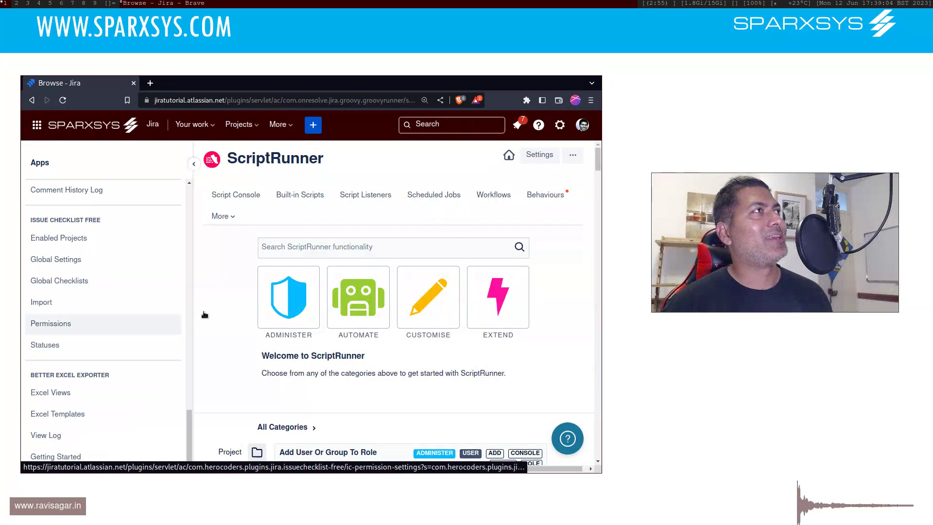
- Open the System section of the Jira settings
left_click(559, 125)
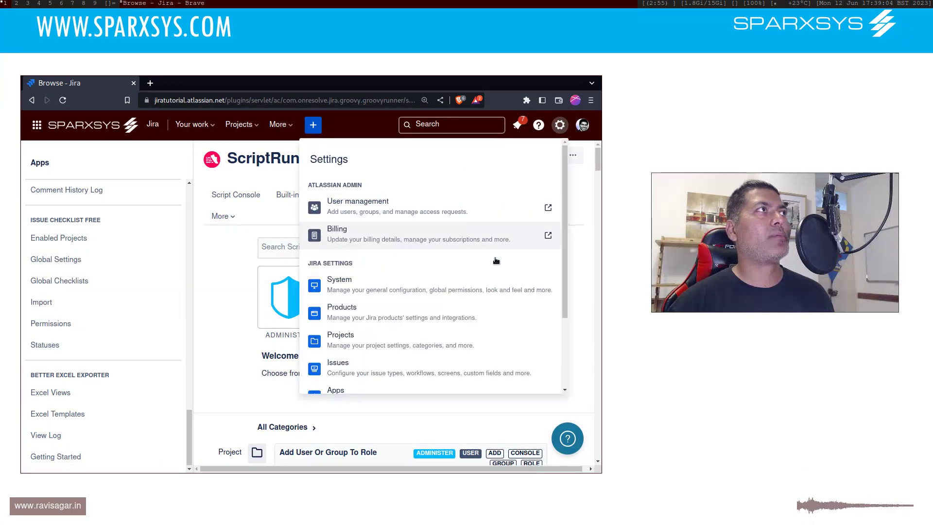
scroll(416, 360, "down", 3)
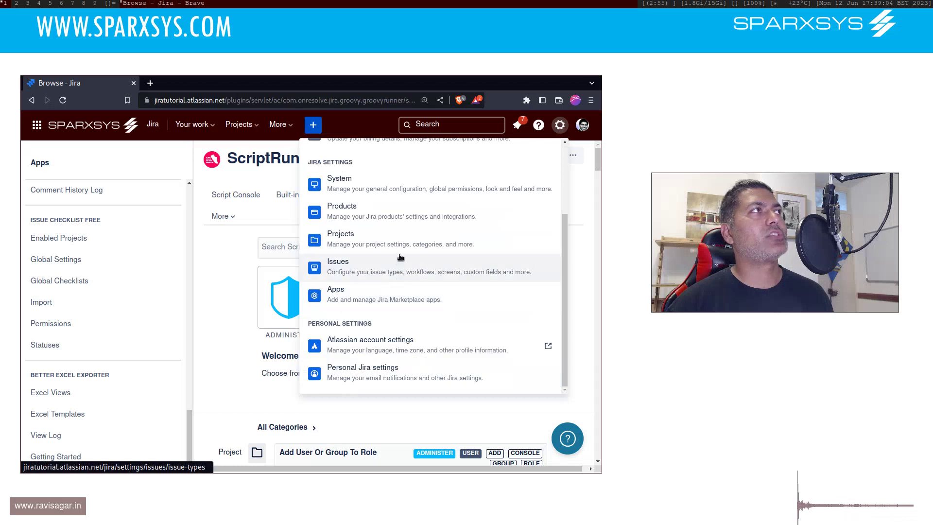
left_click(408, 183)
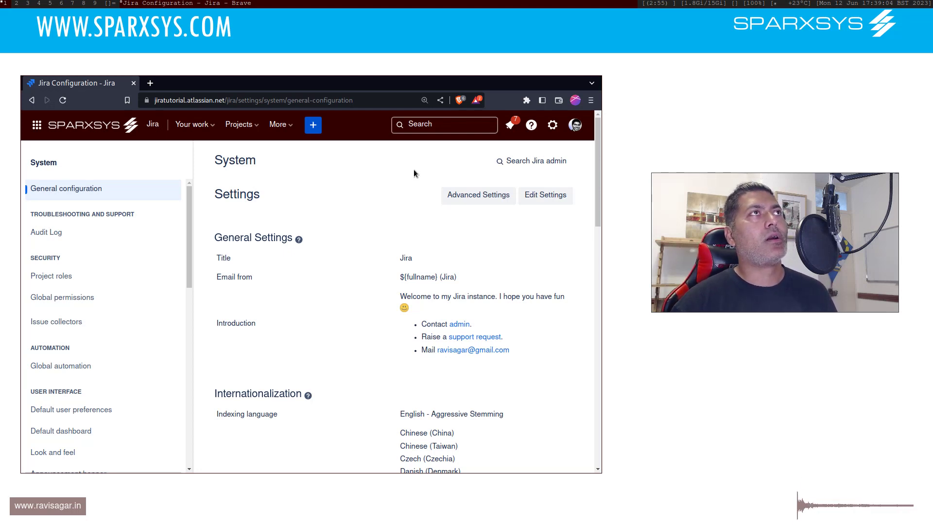
- Look through the System settings, find "global" on the page and open Global permissions
scroll(111, 280, "down", 6)
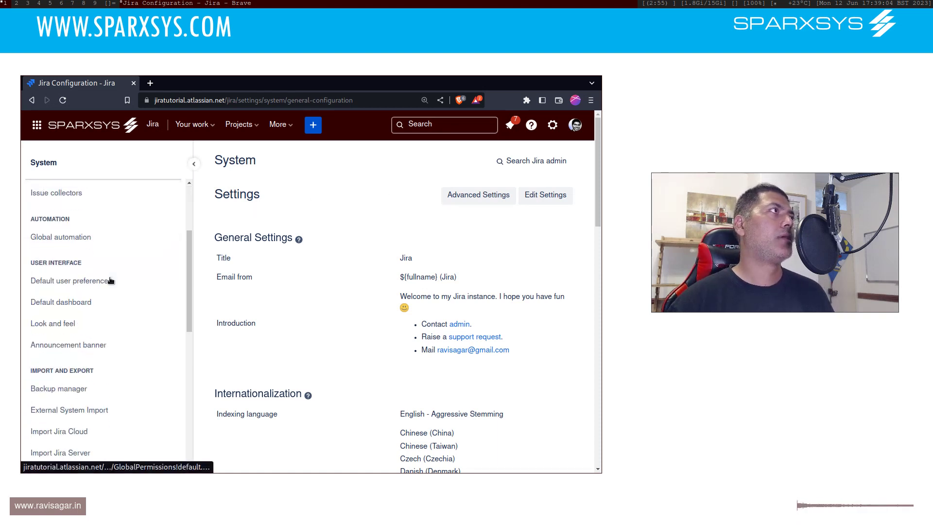
scroll(111, 280, "down", 4)
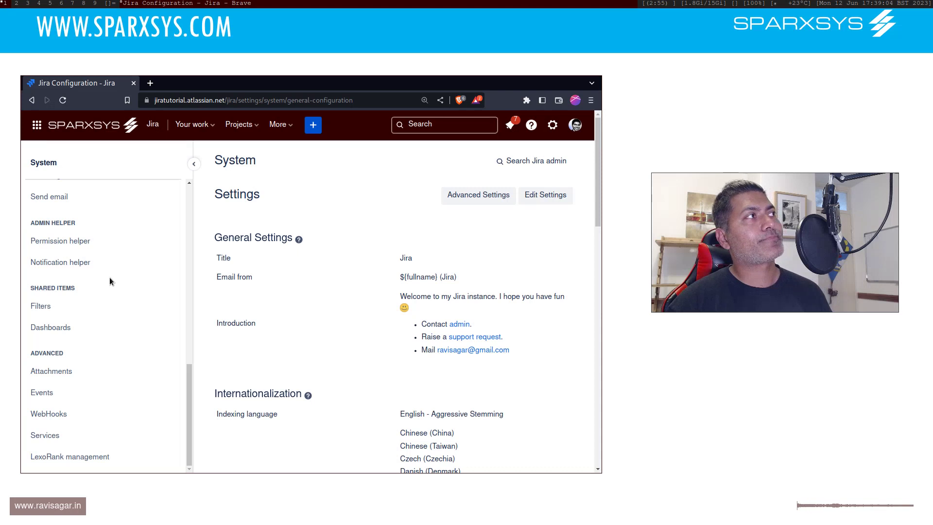
scroll(110, 281, "up", 3)
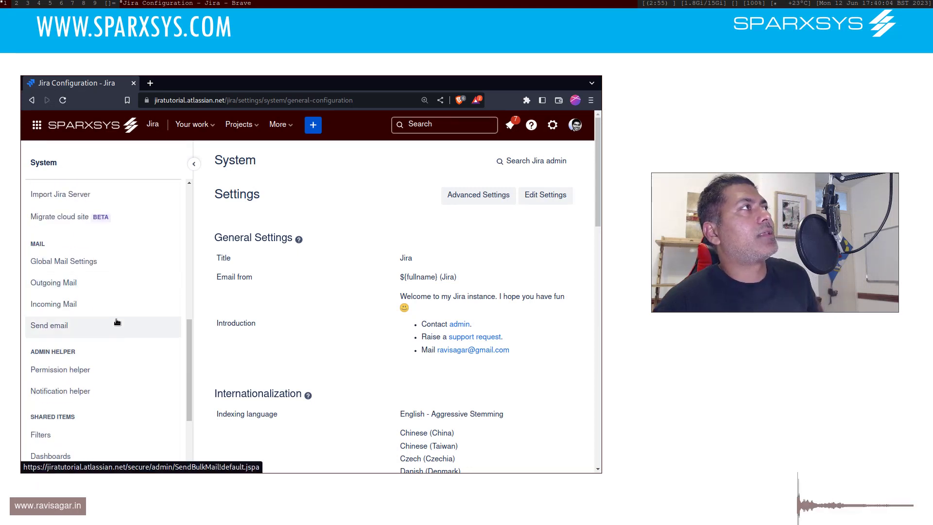
scroll(118, 323, "up", 3)
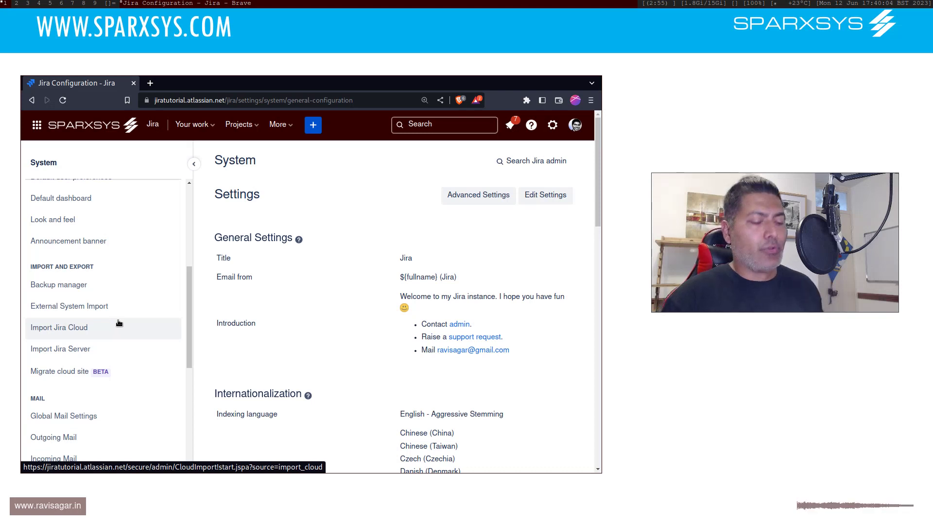
key("ctrl+f")
type("global")
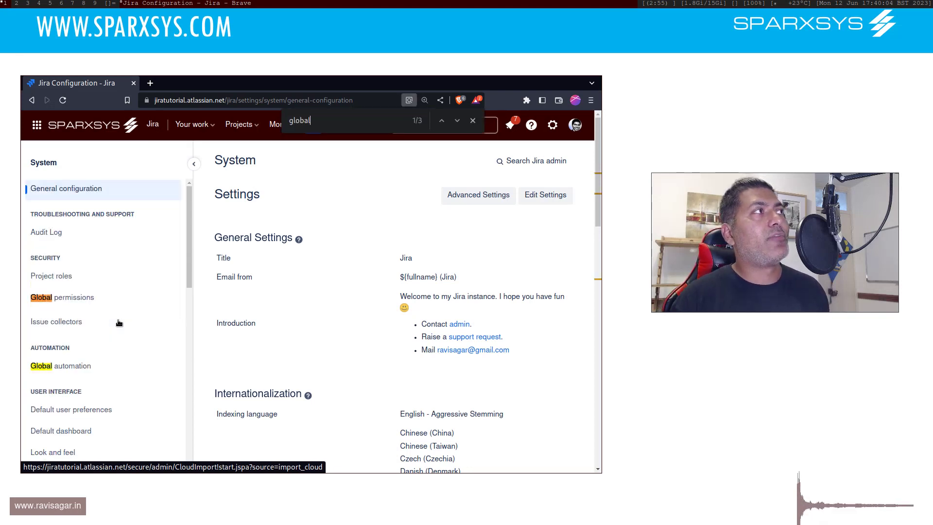
left_click(104, 307)
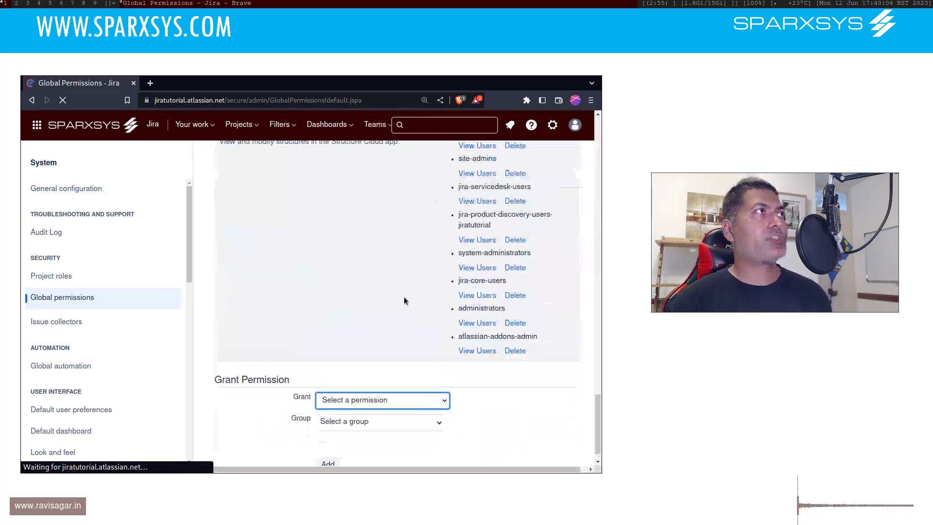
- In Grant Permission, choose Create team-managed projects and check the selectable groups without picking one
scroll(398, 306, "up", 3)
scroll(380, 325, "up", 1)
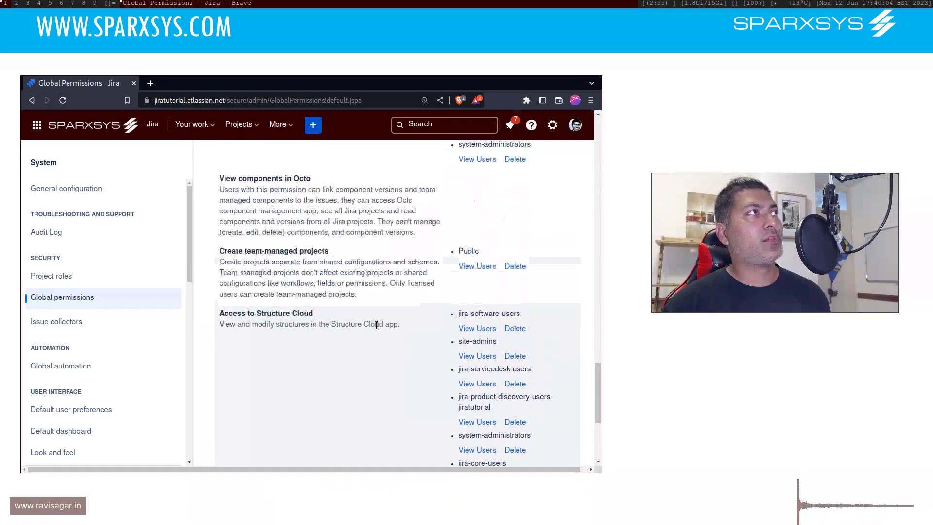
scroll(294, 263, "down", 1)
scroll(311, 277, "down", 5)
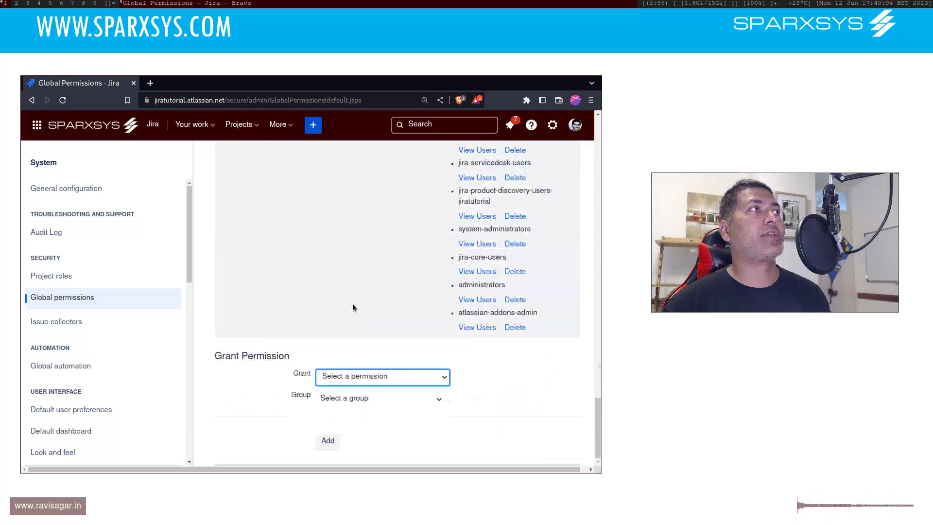
left_click(386, 372)
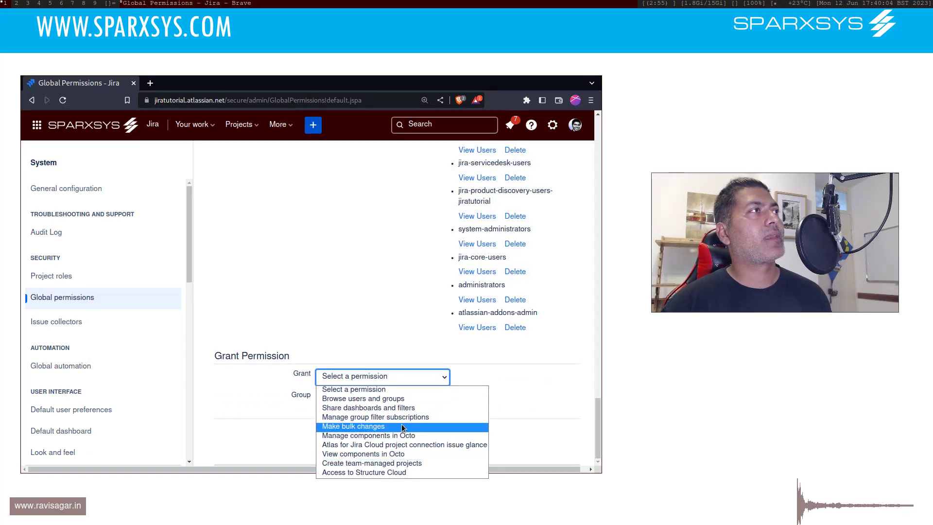
left_click(399, 463)
left_click(399, 398)
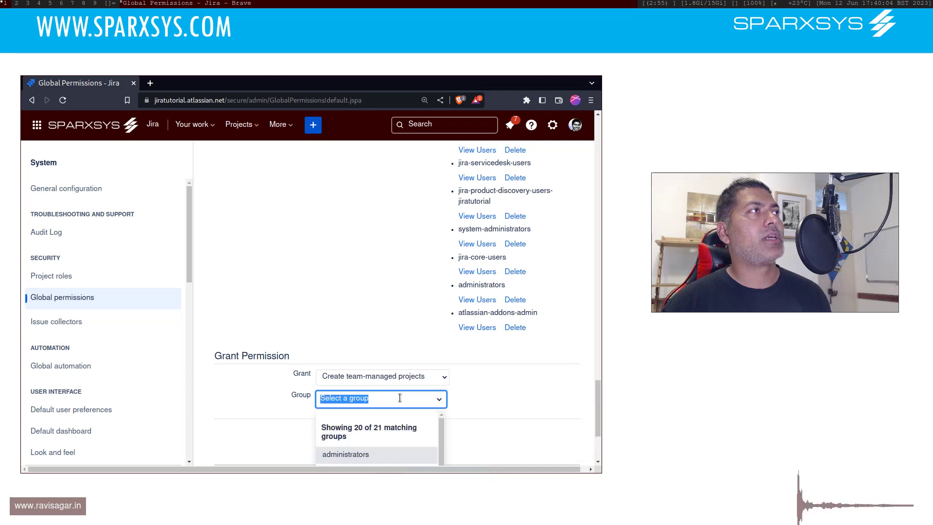
left_click(506, 409)
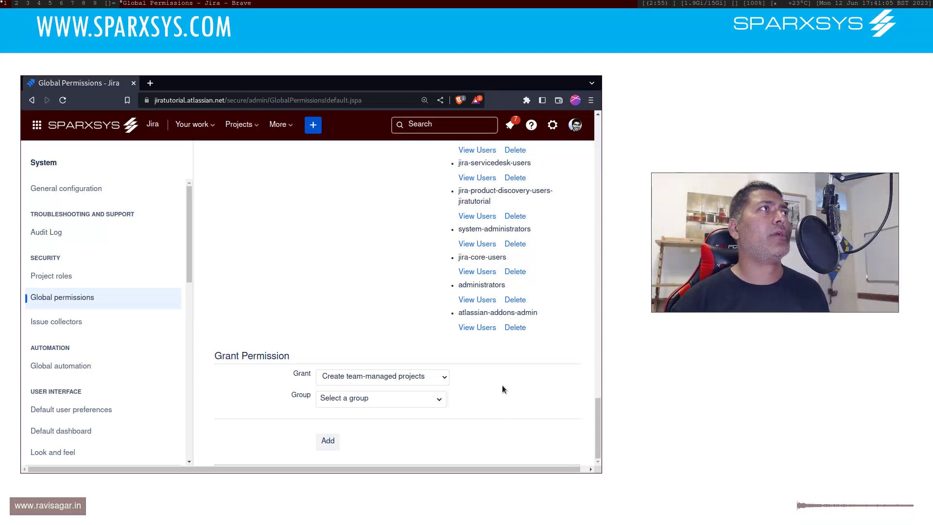
- Open ravisagar.in/videos in a new browser tab and search the site for "create project"
key("ctrl+t")
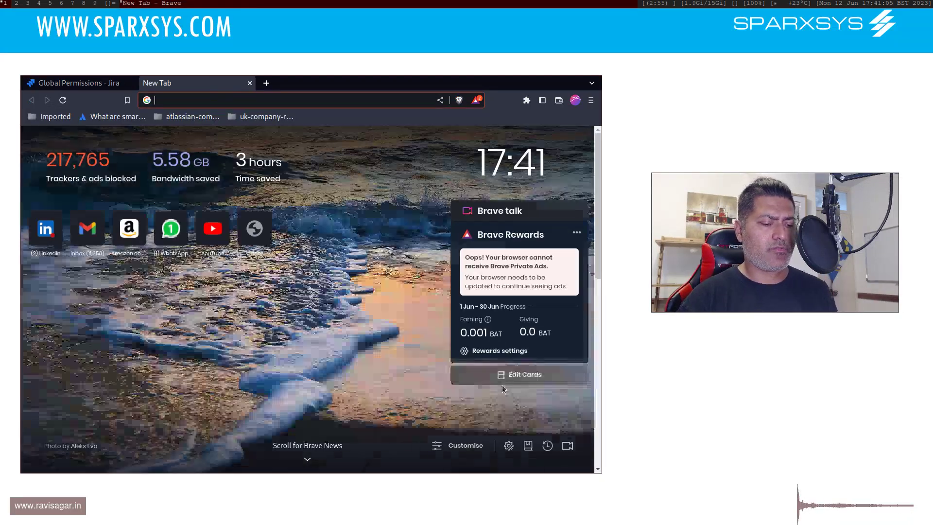
type("ravisagar.in/videos")
key("Return")
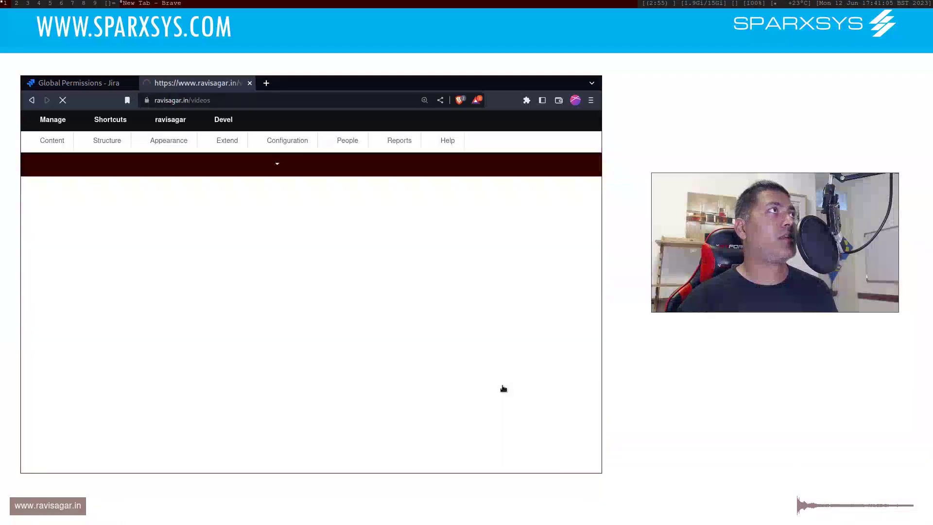
left_click(329, 237)
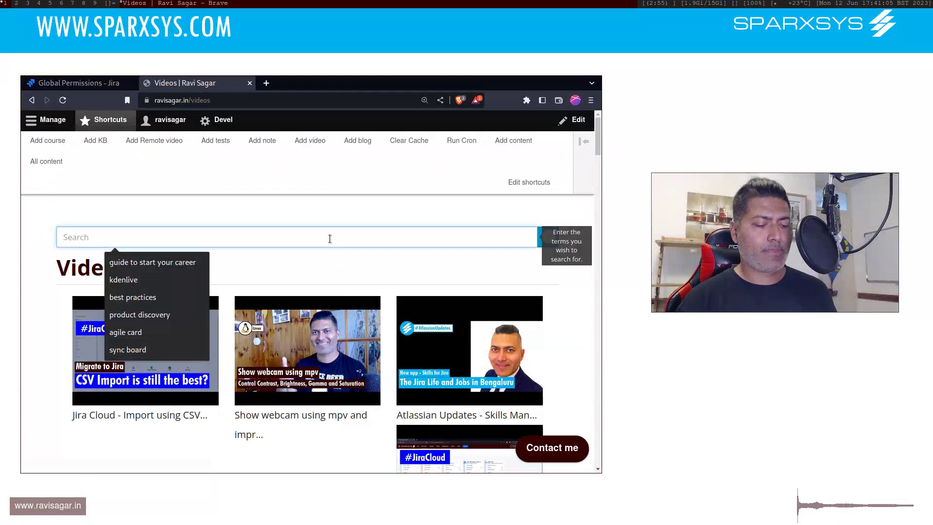
type("create project")
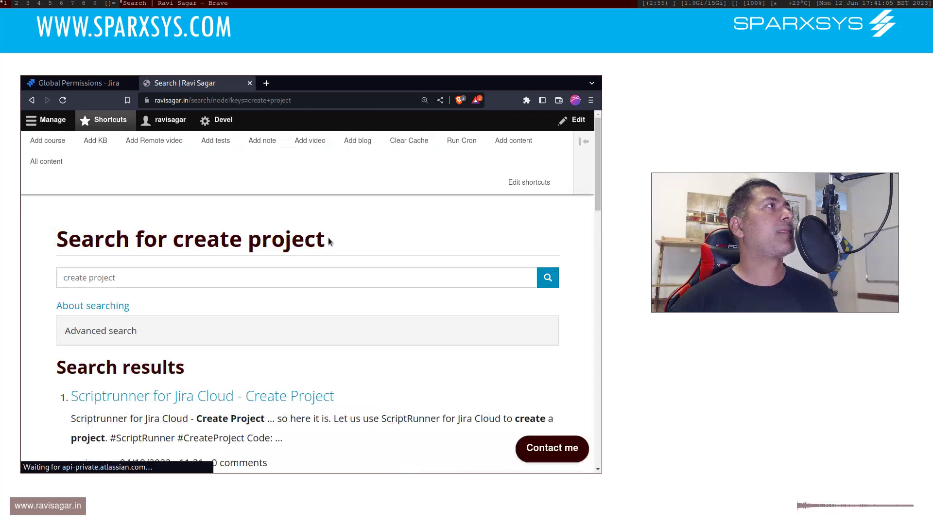
- Open the search result "Jira Cloud Automation - Create a project using REST API" and view its video page
scroll(323, 244, "down", 3)
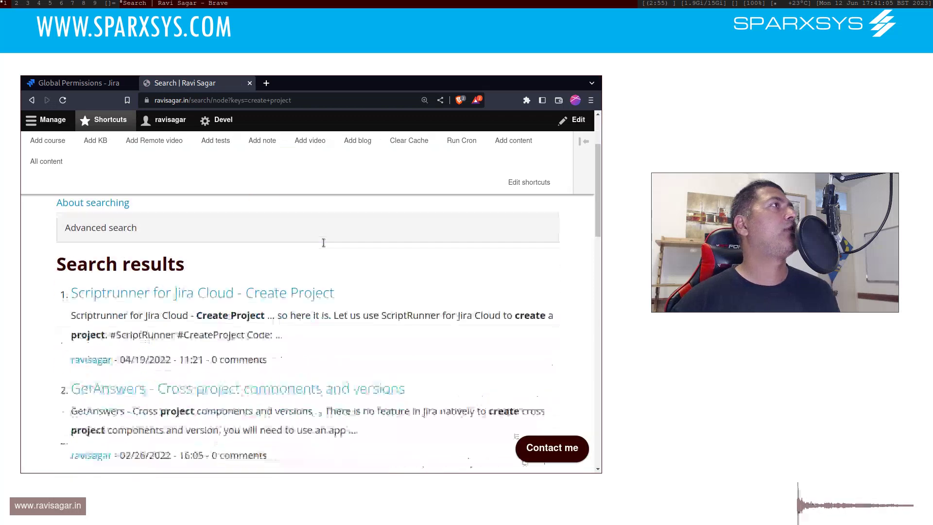
scroll(291, 304, "down", 3)
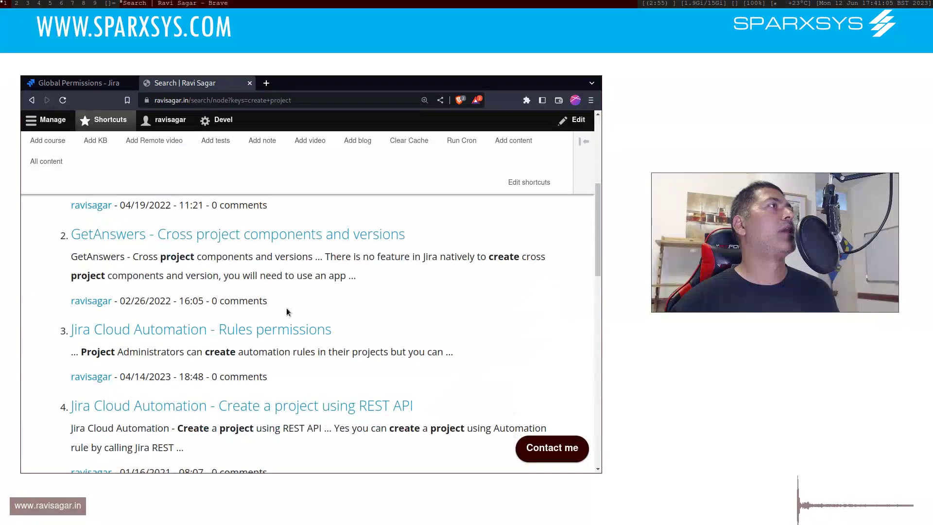
left_click(286, 407)
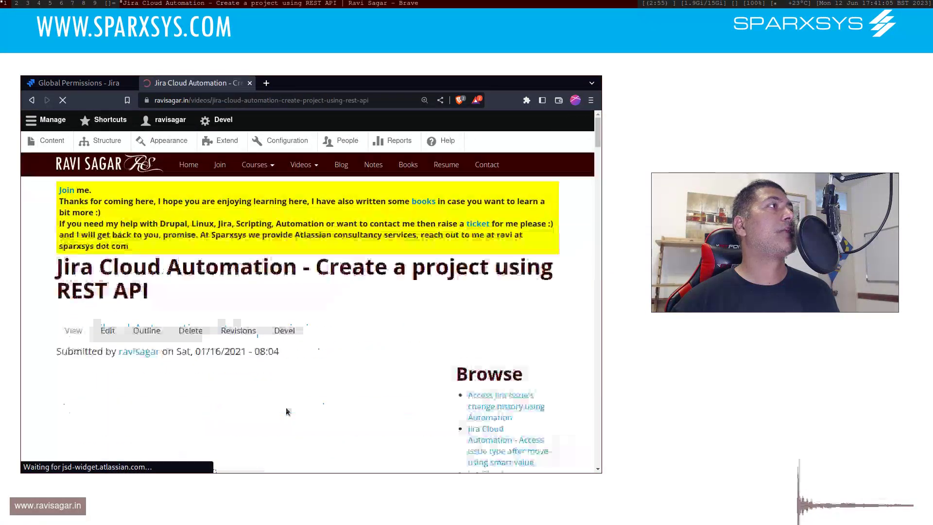
scroll(287, 391, "down", 3)
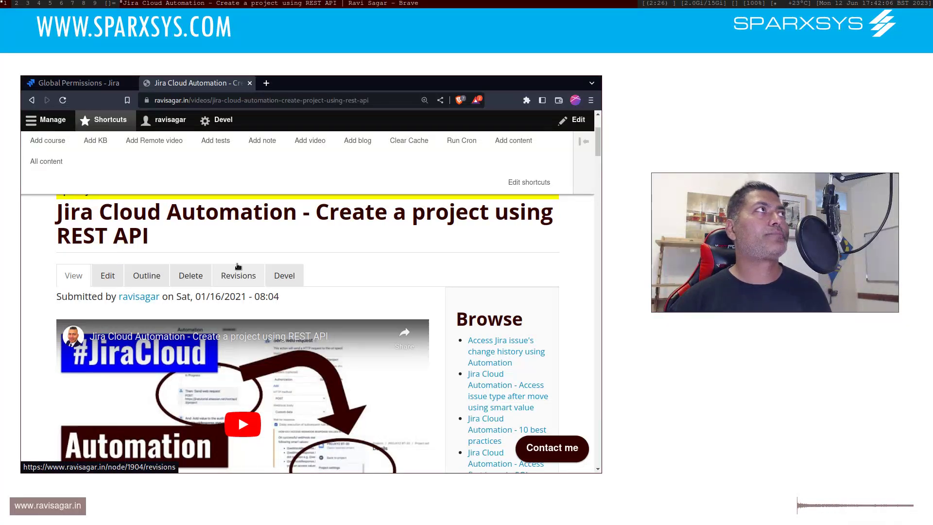
key("ctrl+shift+Tab")
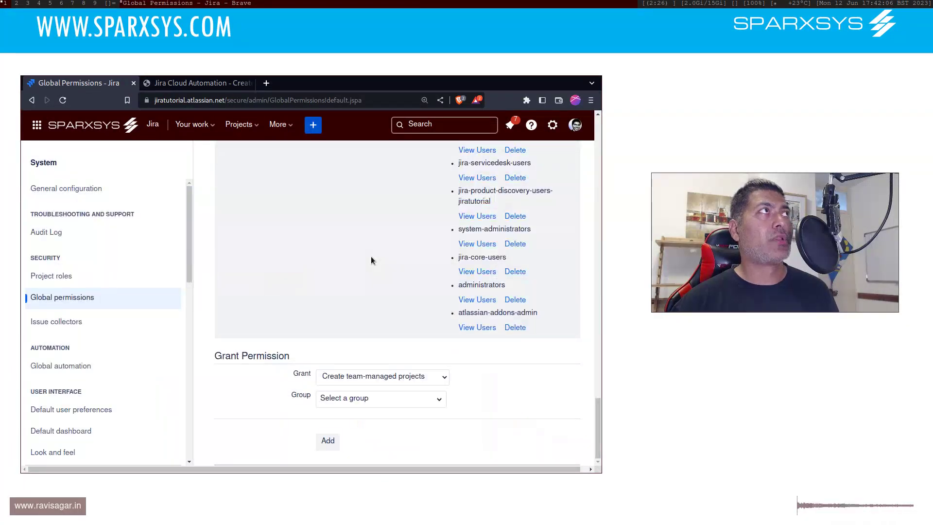
key("ctrl+Tab")
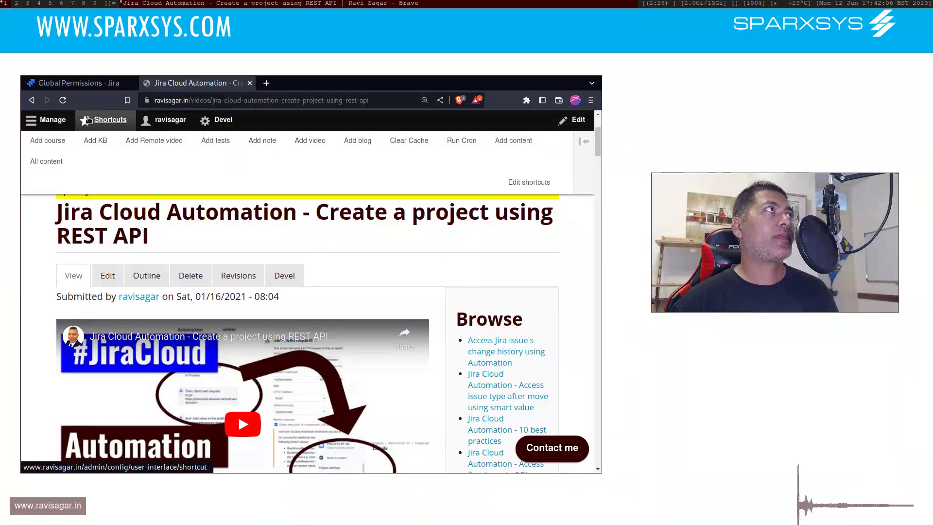
- Open the "Mastering Jira REST API" course and look through its description
left_click(87, 120)
mouse_move(271, 144)
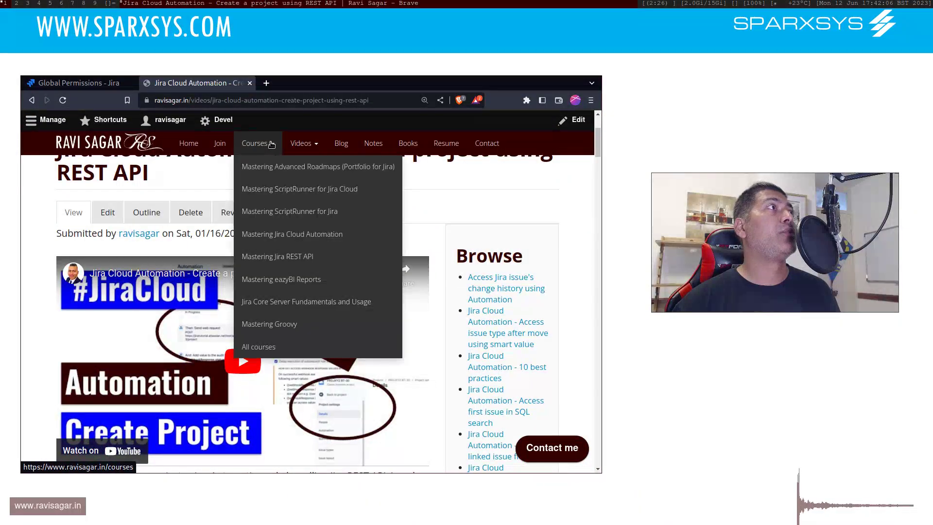
left_click(298, 258)
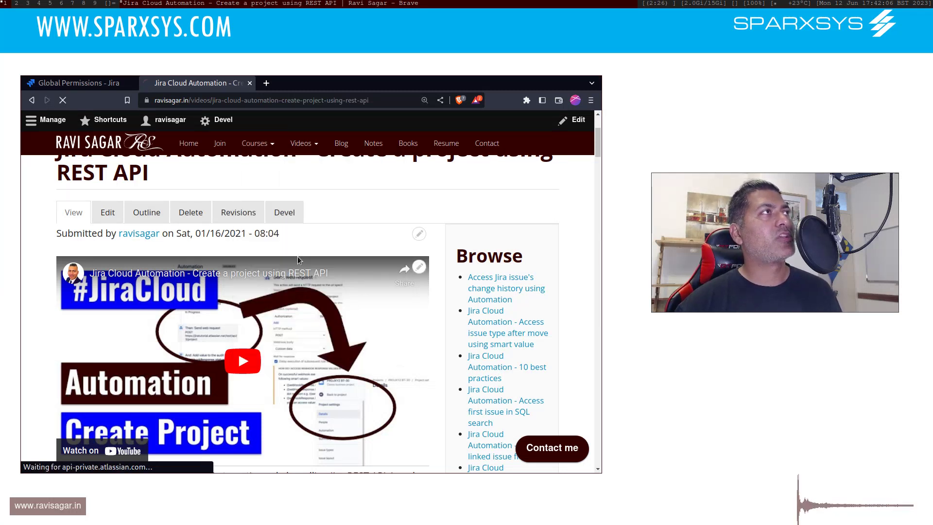
scroll(351, 269, "down", 10)
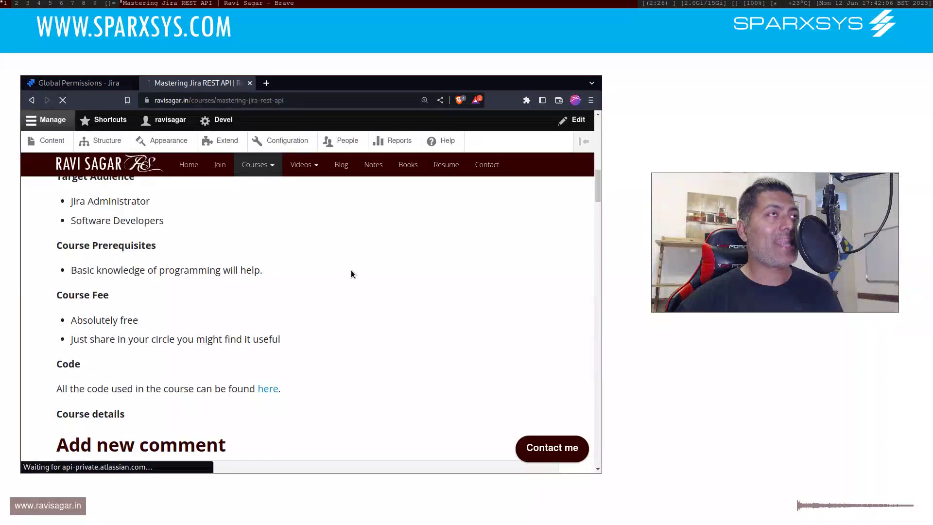
- Find "create project" on the course page and go to the lesson about creating a project using a shell script
key("ctrl+f")
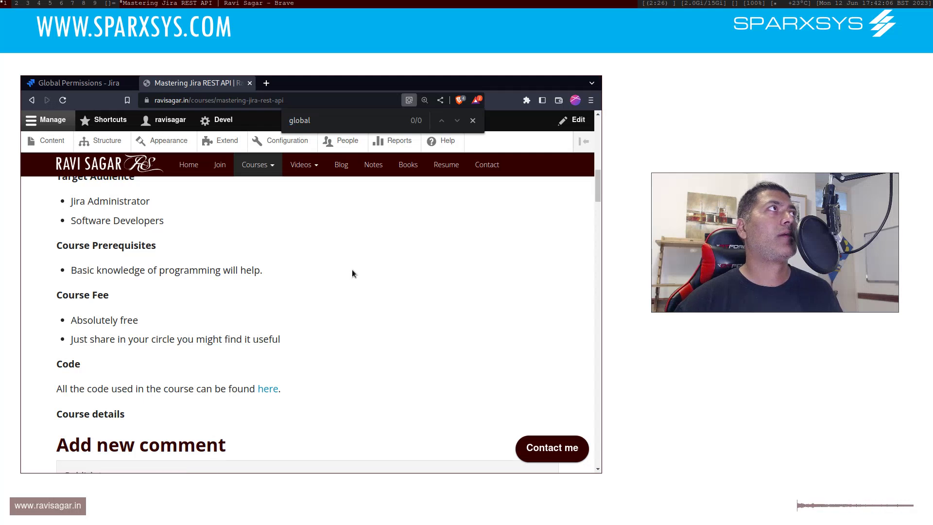
key("ctrl+f")
type("cre")
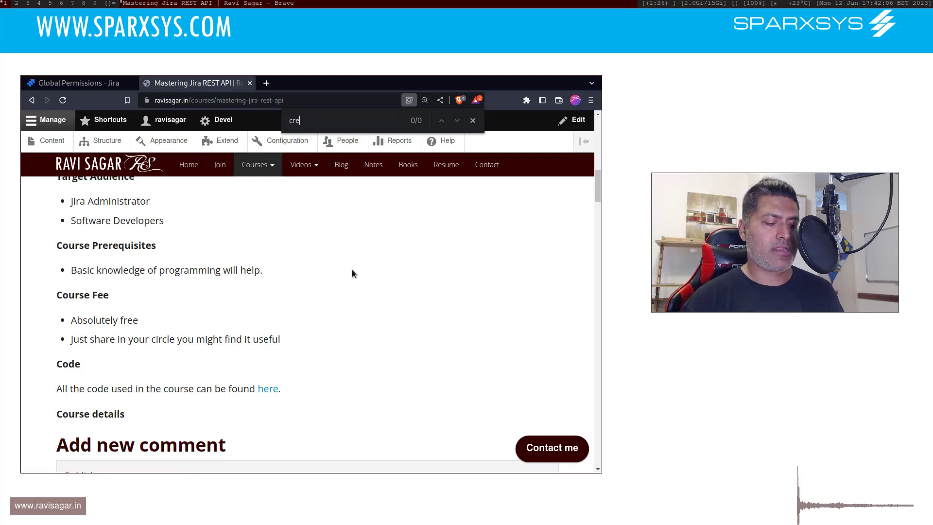
type("ate project")
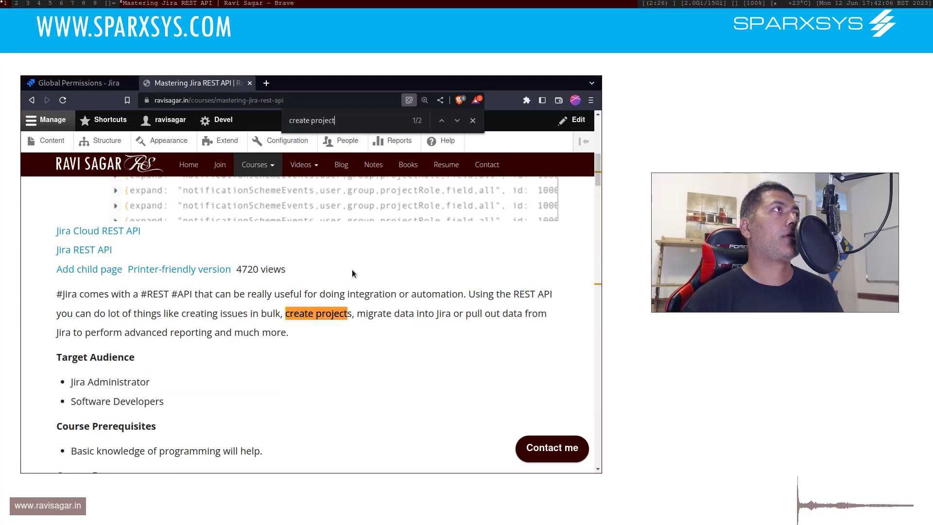
key("Return")
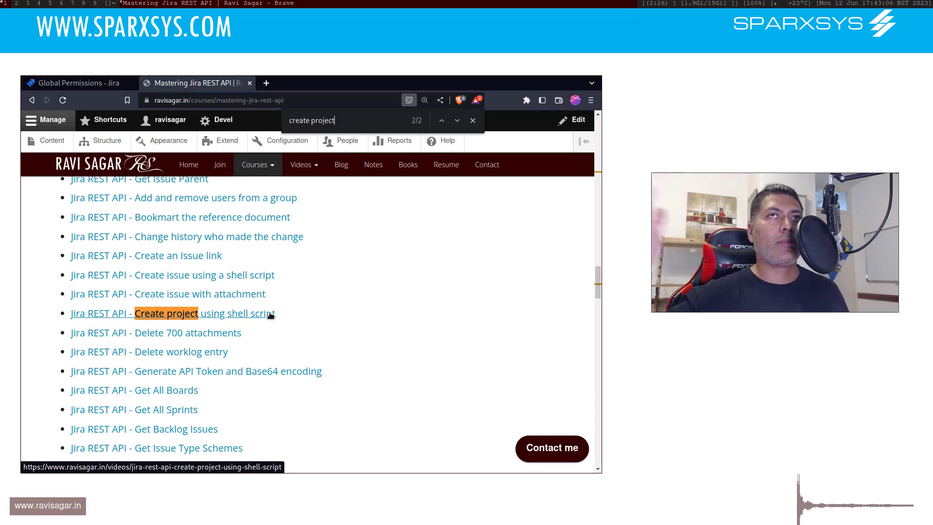
- Return to Jira's Global Permissions page and view its beginning, including the Administer Jira permission
key("ctrl+shift+Tab")
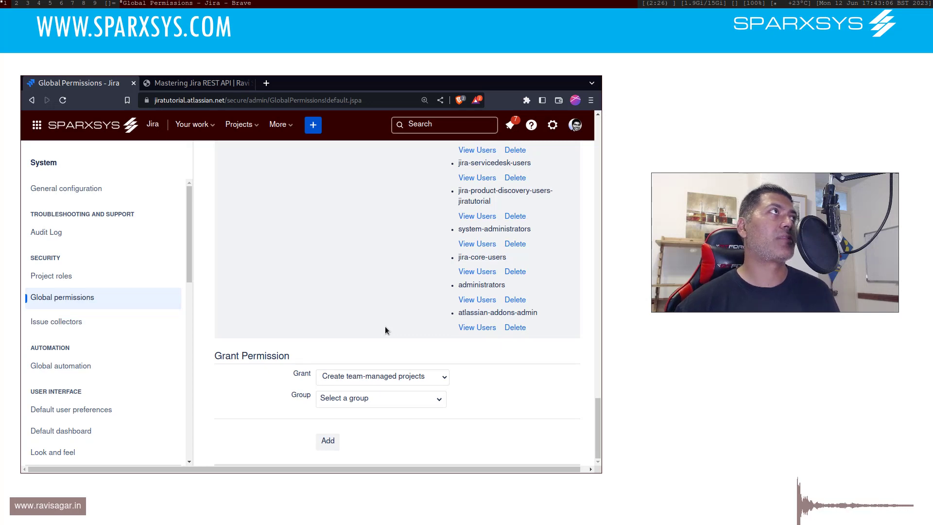
key("Home")
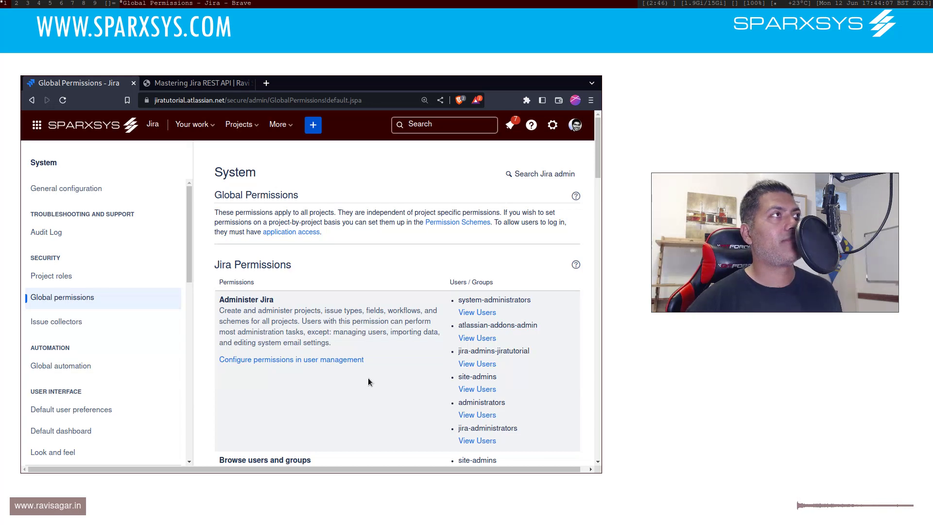
key("super+9")
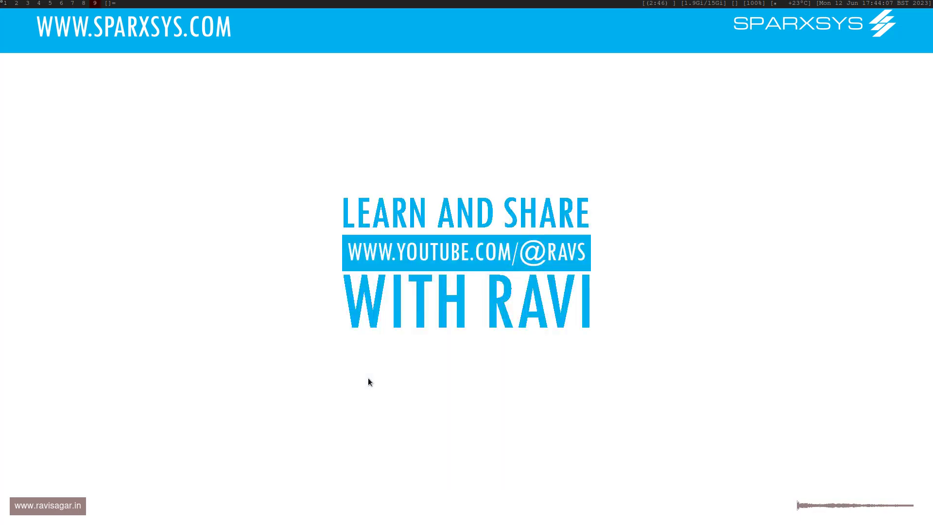